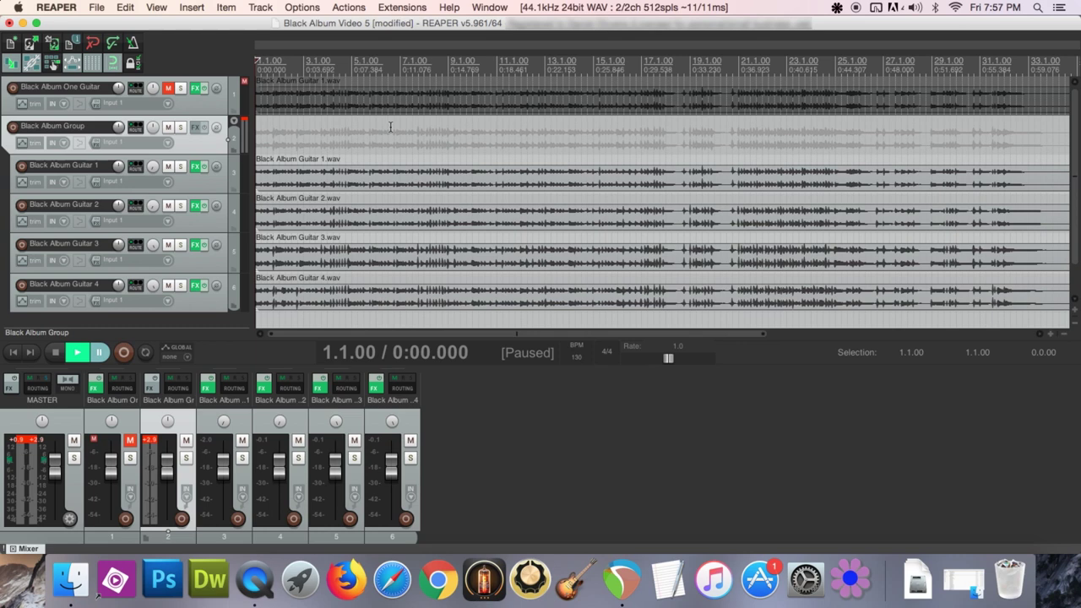
Play briefly, rewind to the start, and bypass the effects on Black Album Guitars 1–4.
key("space")
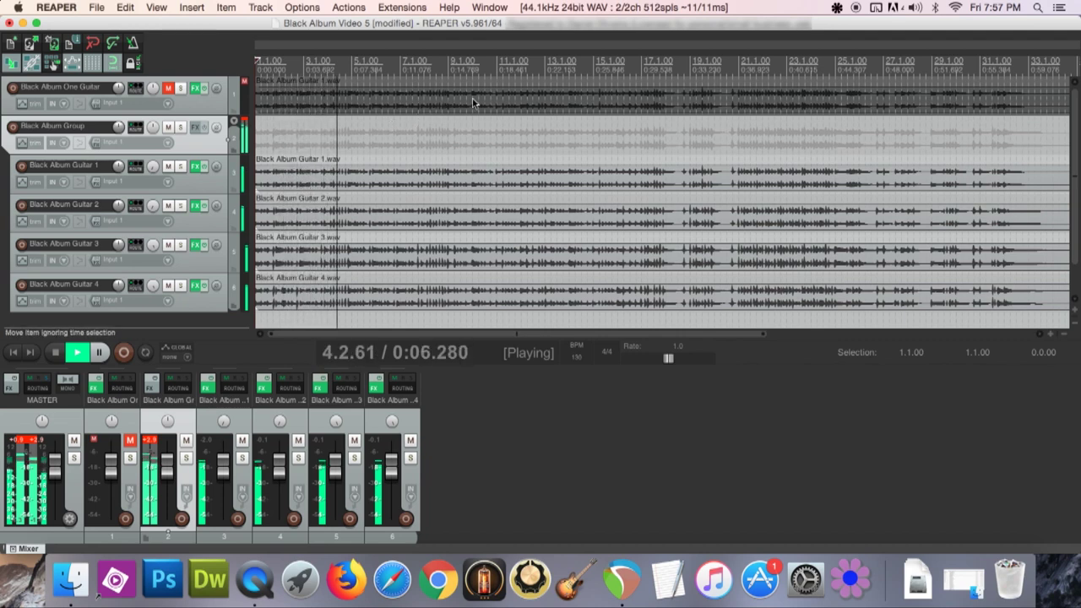
key("ctrl+space")
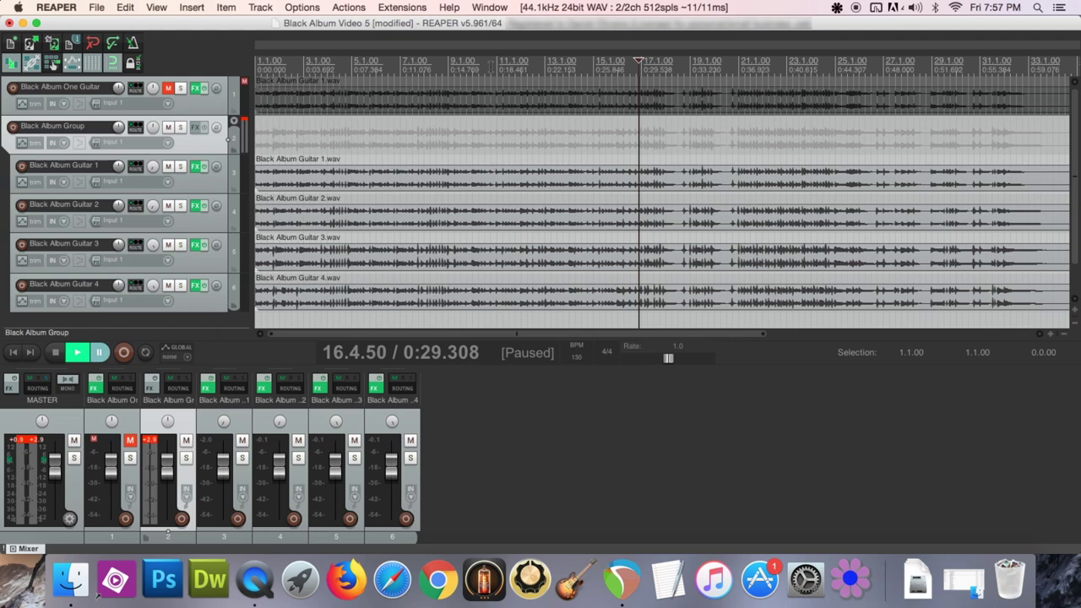
key("Home")
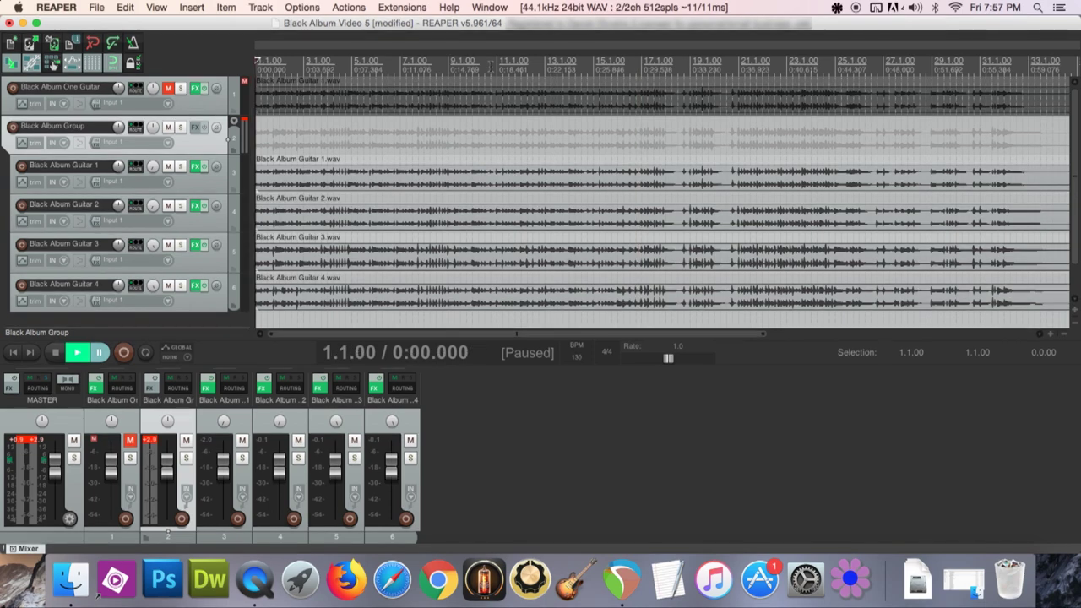
left_click(207, 168)
left_click(207, 206)
left_click(207, 246)
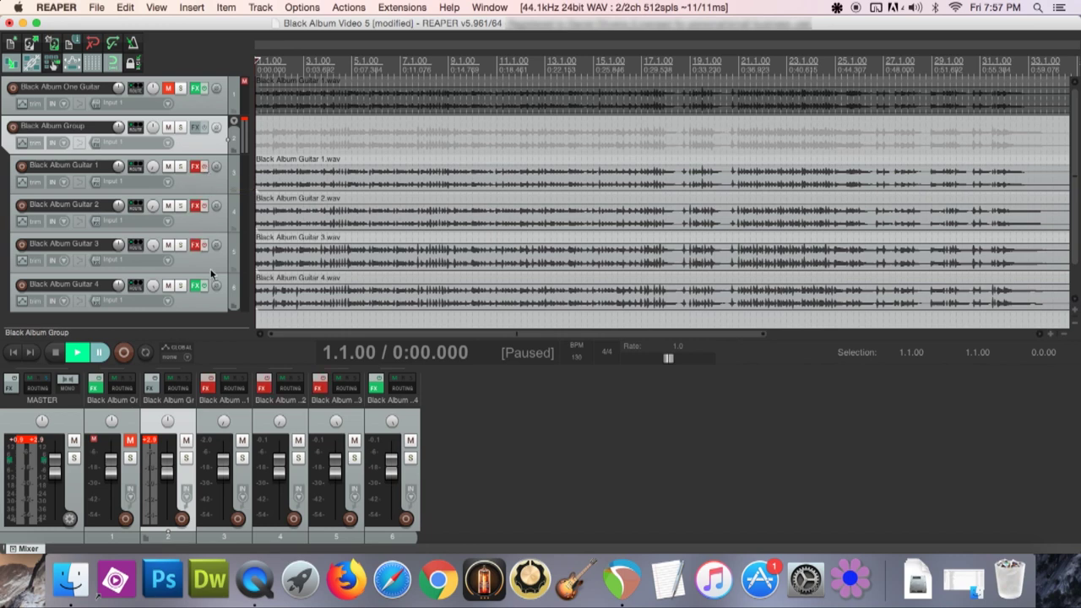
left_click(195, 286)
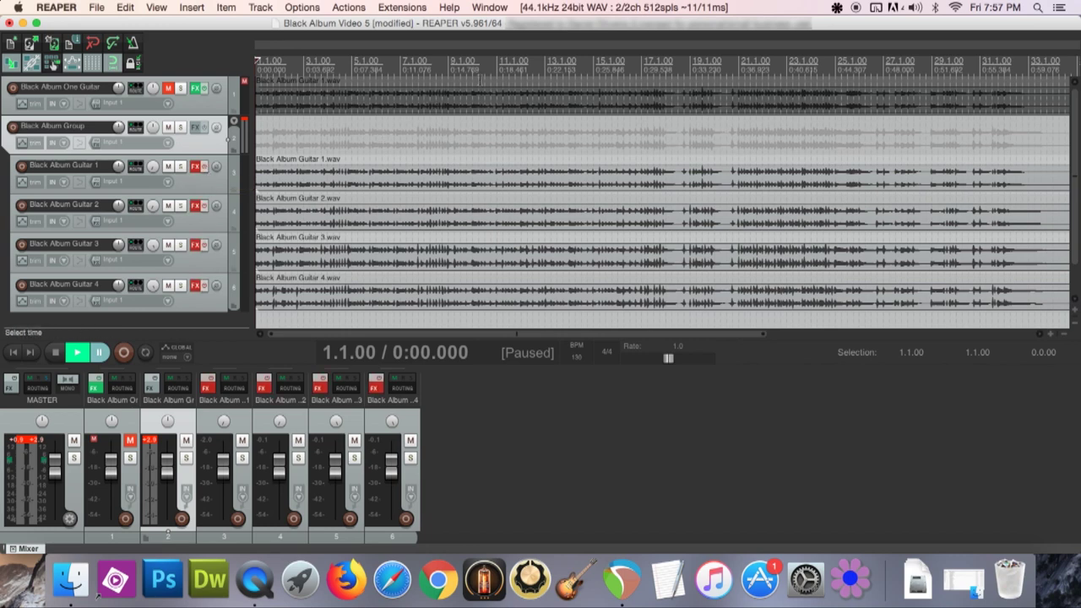
Play the unprocessed guitars from partway into the song, then replay from the project start.
left_click(479, 80)
key("space")
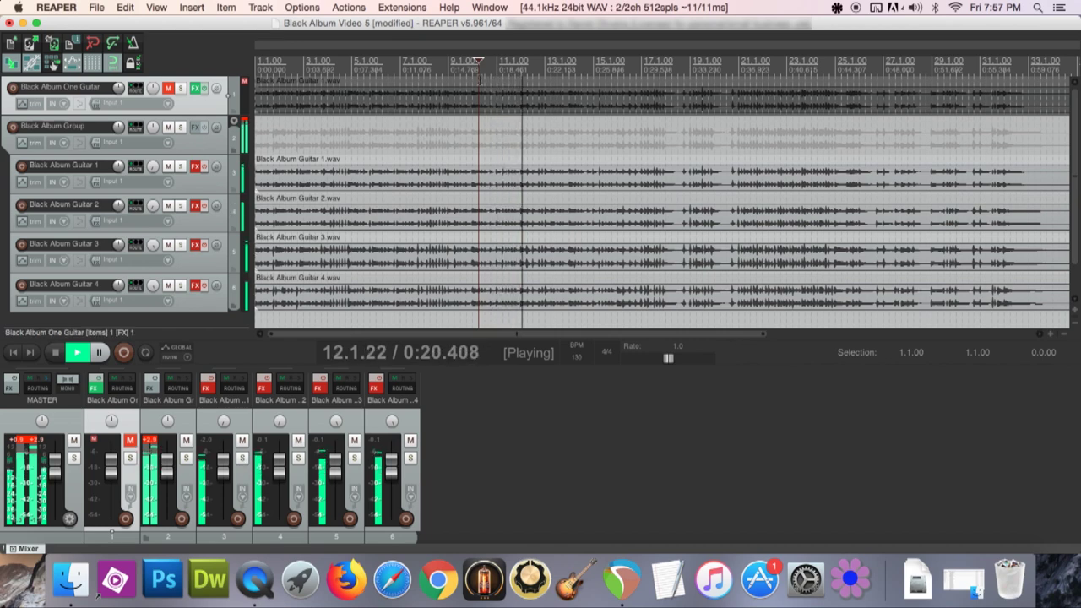
key("ctrl+space")
key("Home")
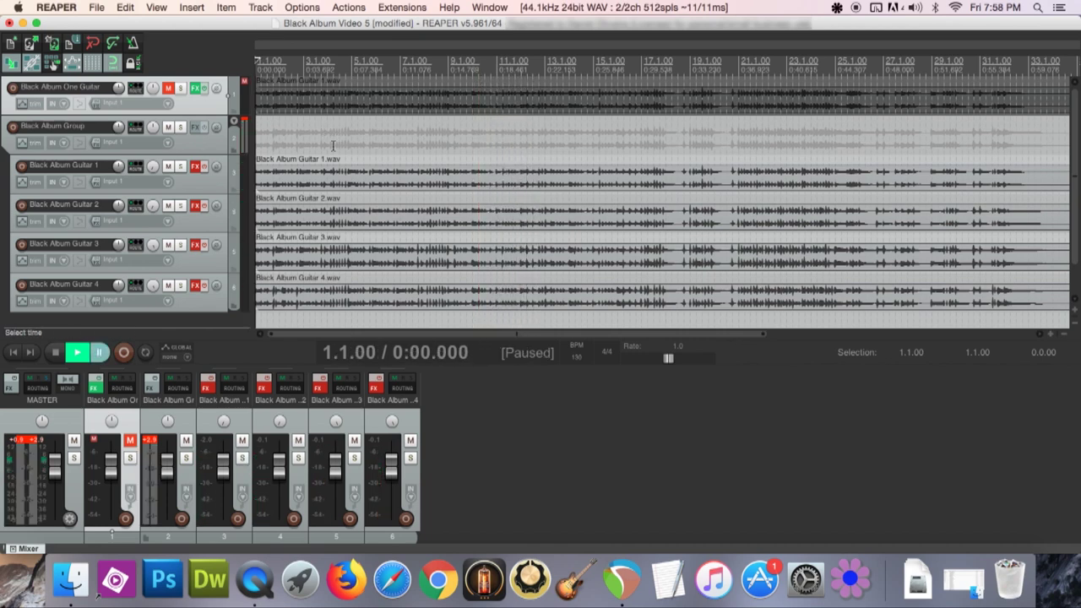
key("space")
Re-enable the effects on Black Album Guitars 1 through 4.
left_click(204, 166)
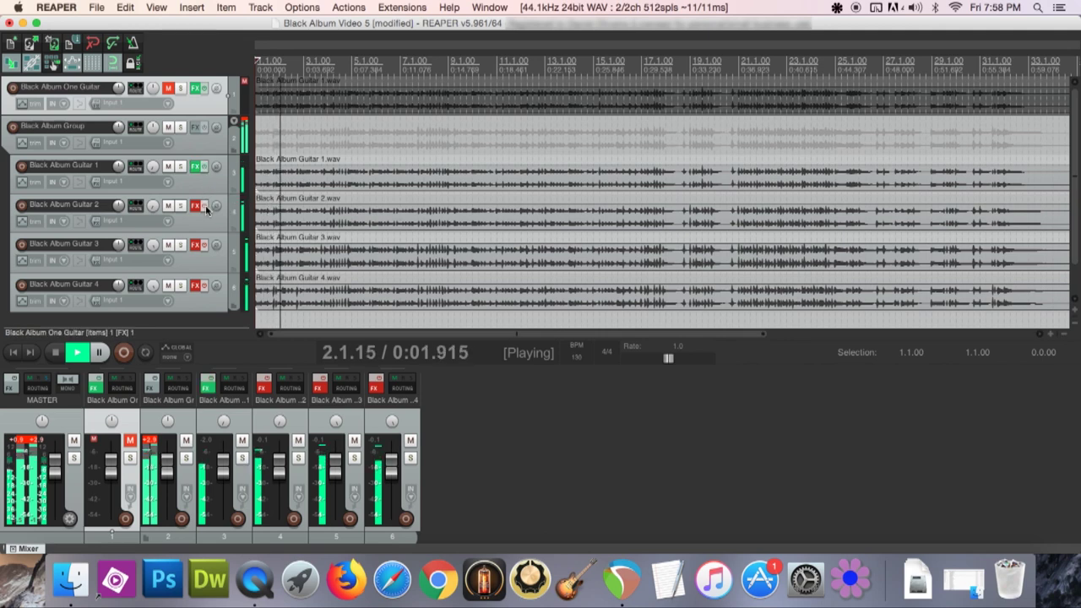
left_click(206, 207)
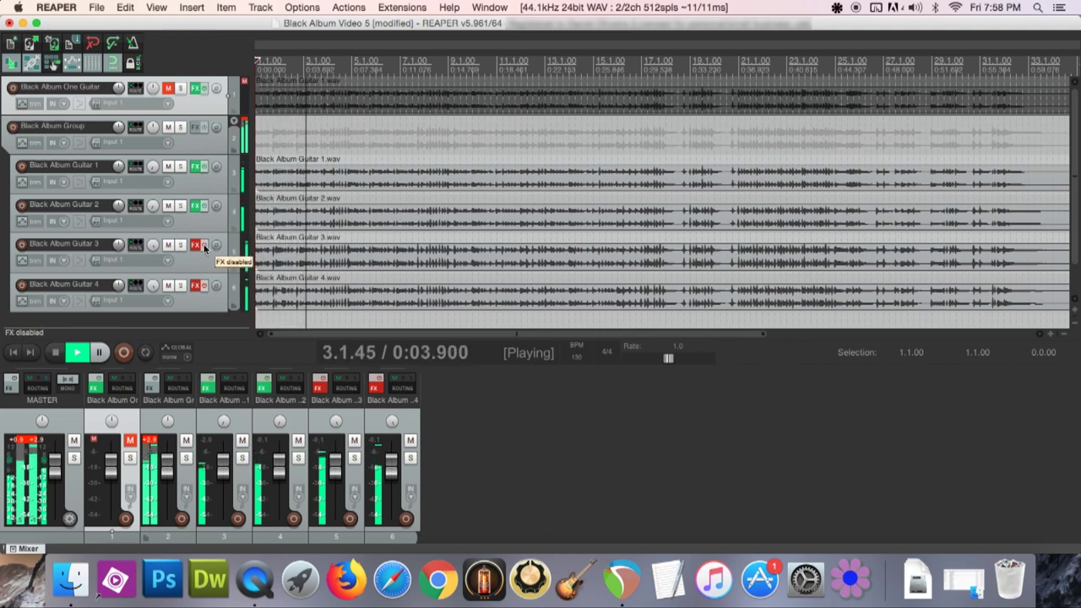
left_click(204, 247)
left_click(204, 286)
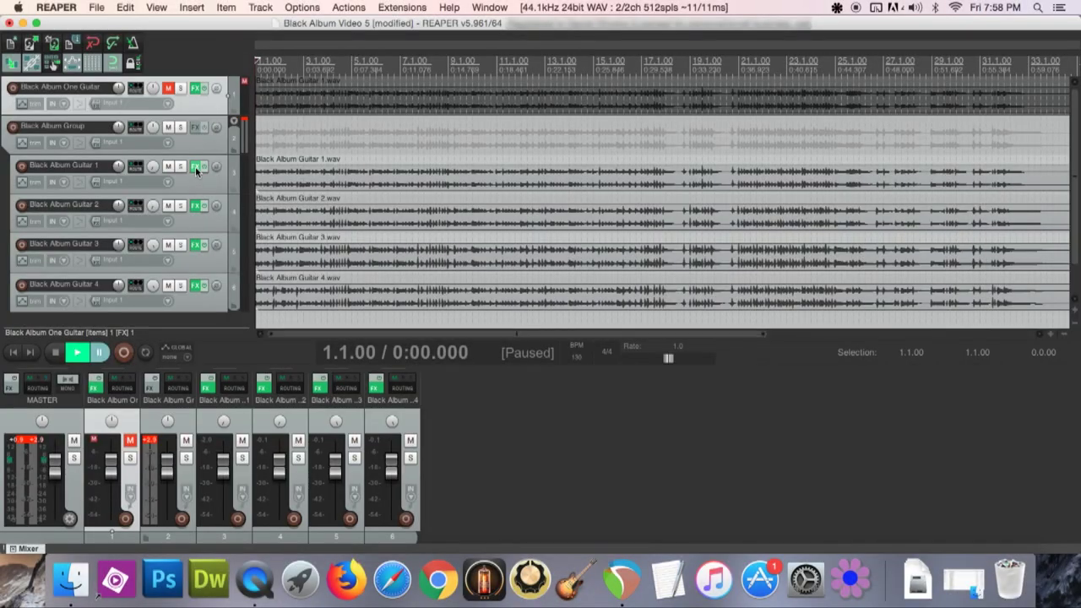
Inspect the DRIVE and COMP pedals in Black Album Guitar 1's BIAS FX rig, then close it.
left_click(195, 167)
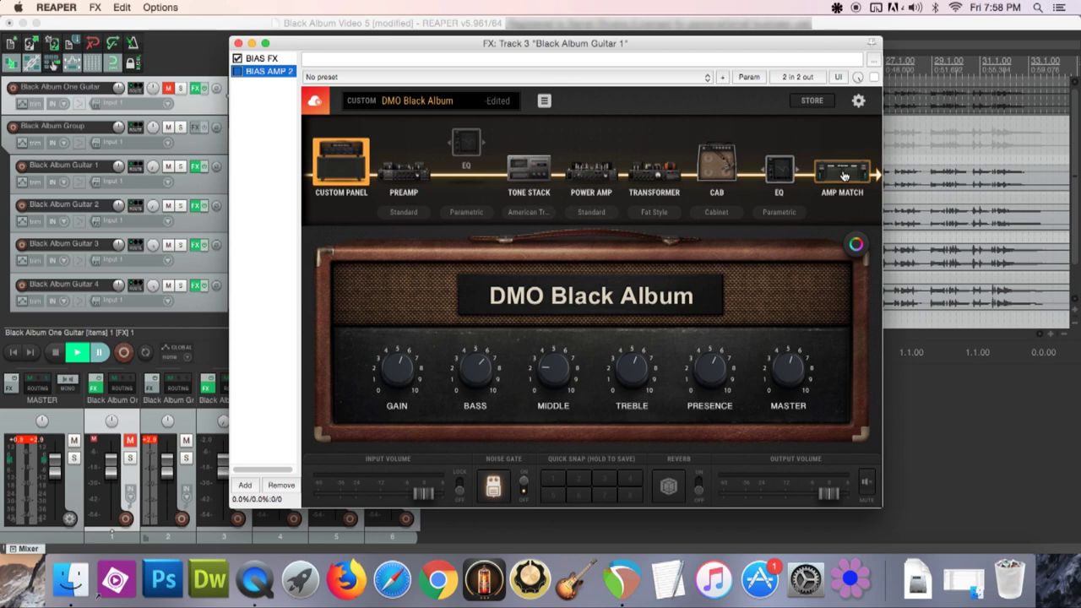
left_click(264, 61)
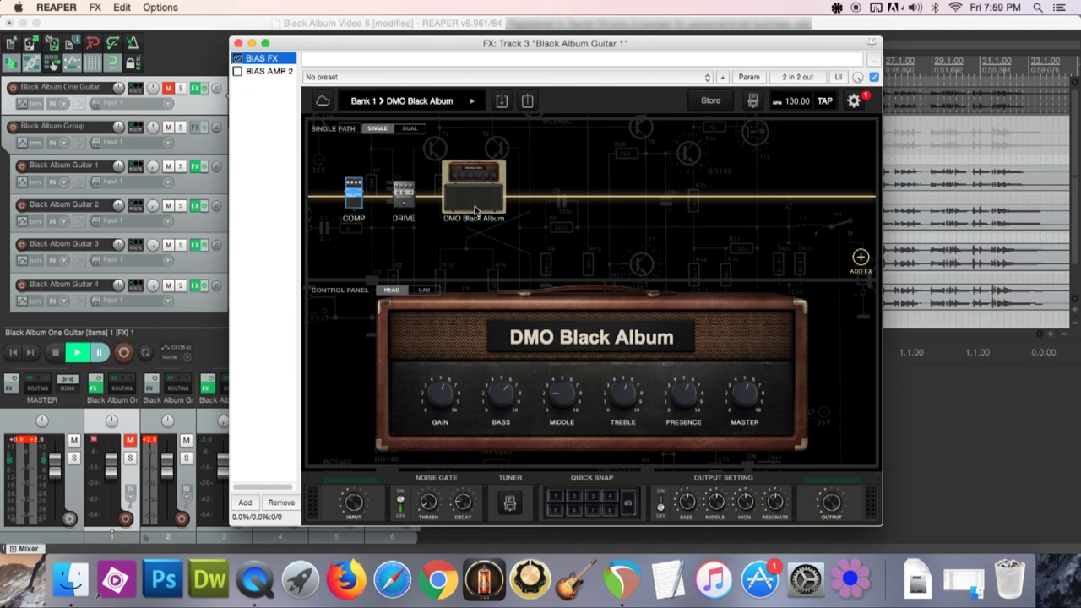
left_click(399, 206)
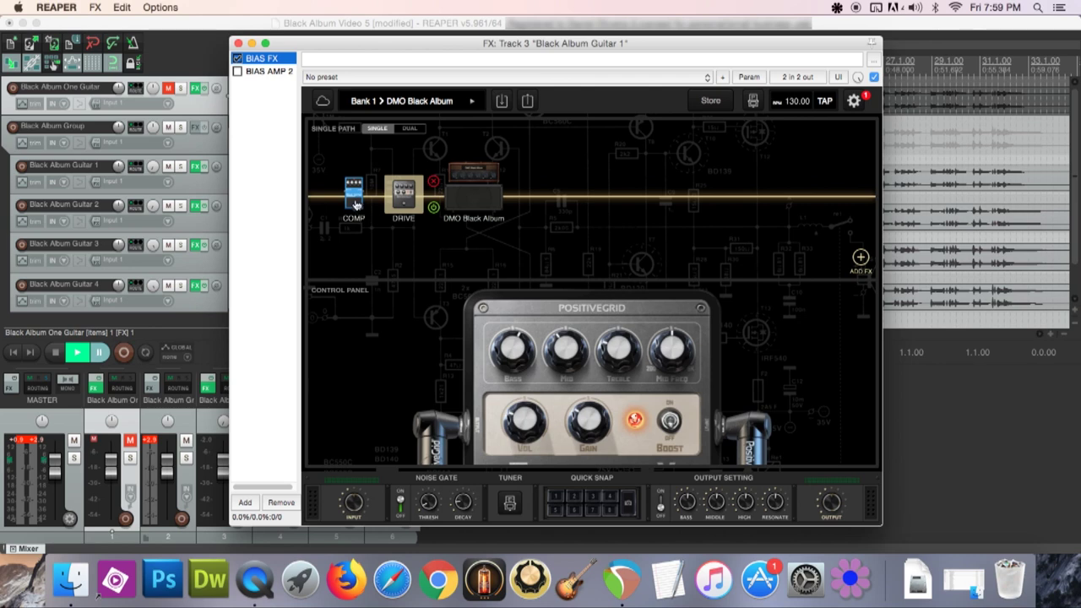
left_click(355, 205)
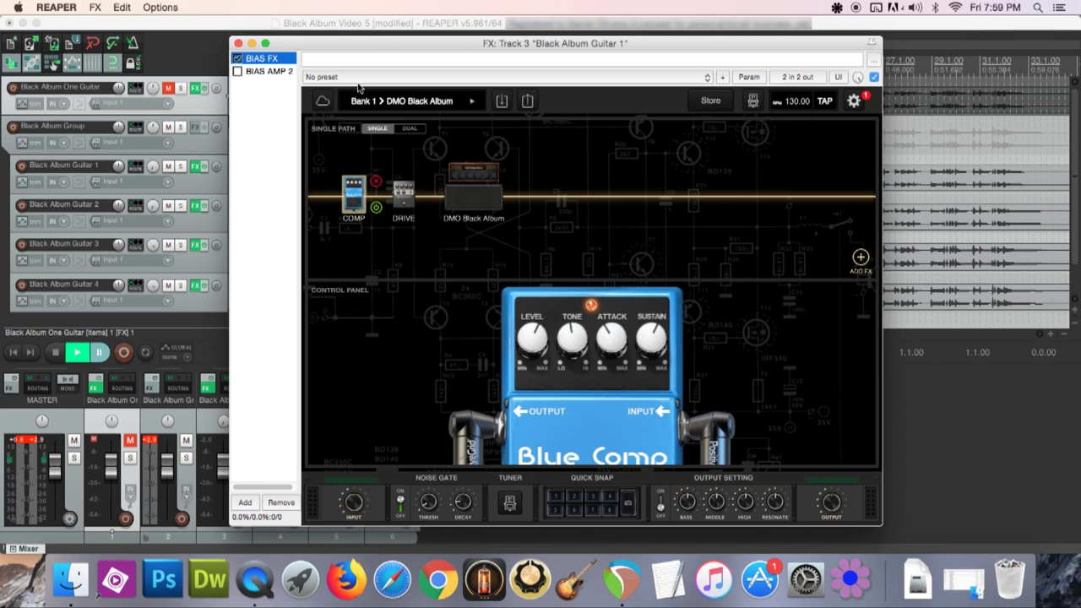
left_click(239, 44)
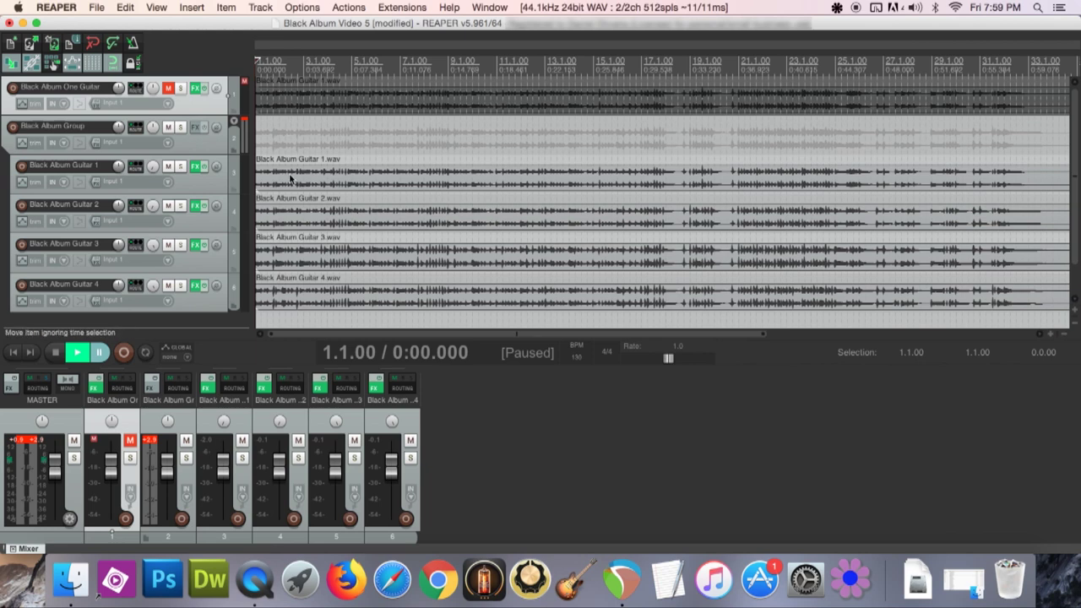
Mute Black Album Group, unmute Black Album One Guitar, and play the single guitar briefly.
left_click(168, 128)
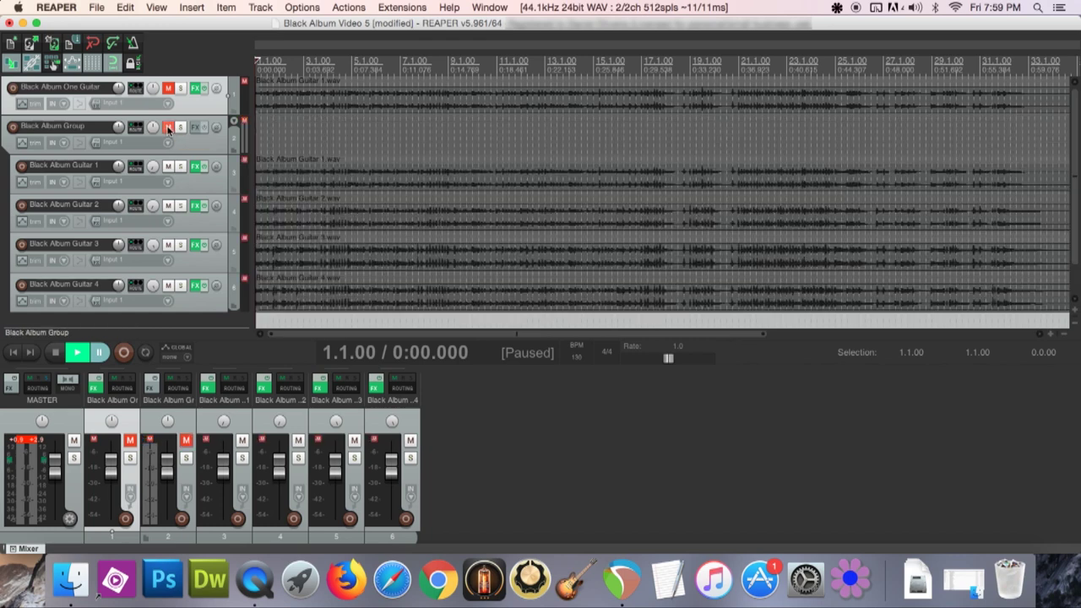
left_click(168, 88)
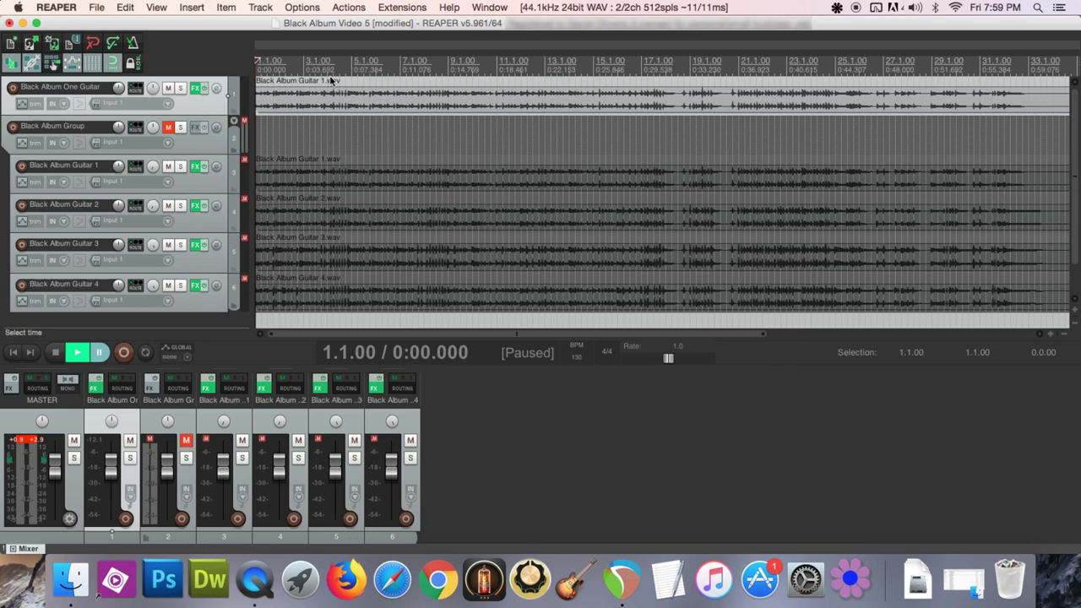
key("space")
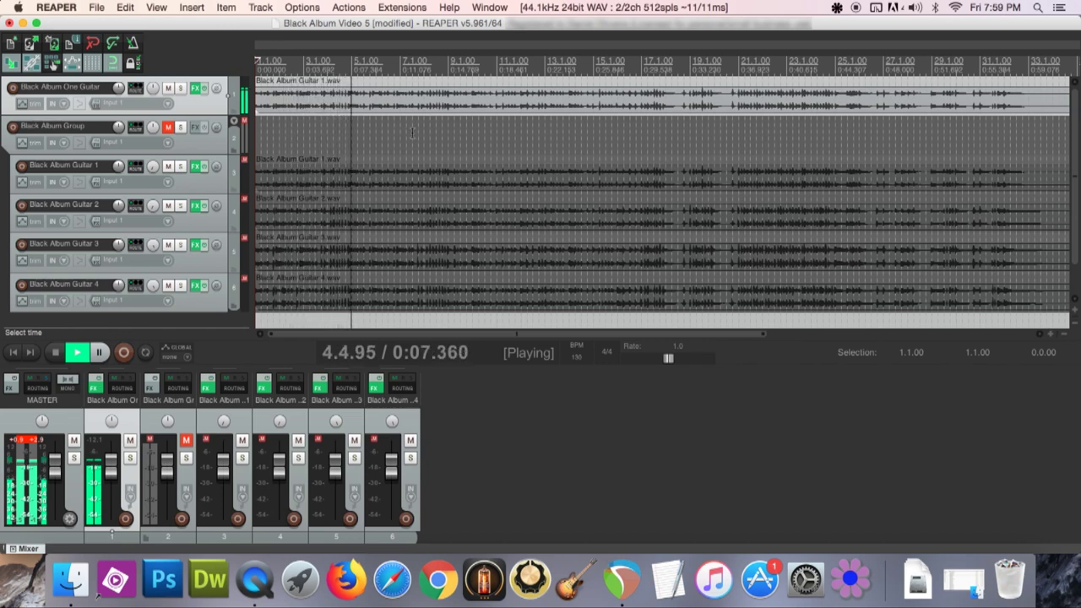
key("ctrl+space")
Mute One Guitar, unmute the group, and play the four layered guitars briefly.
left_click(168, 88)
left_click(169, 127)
key("space")
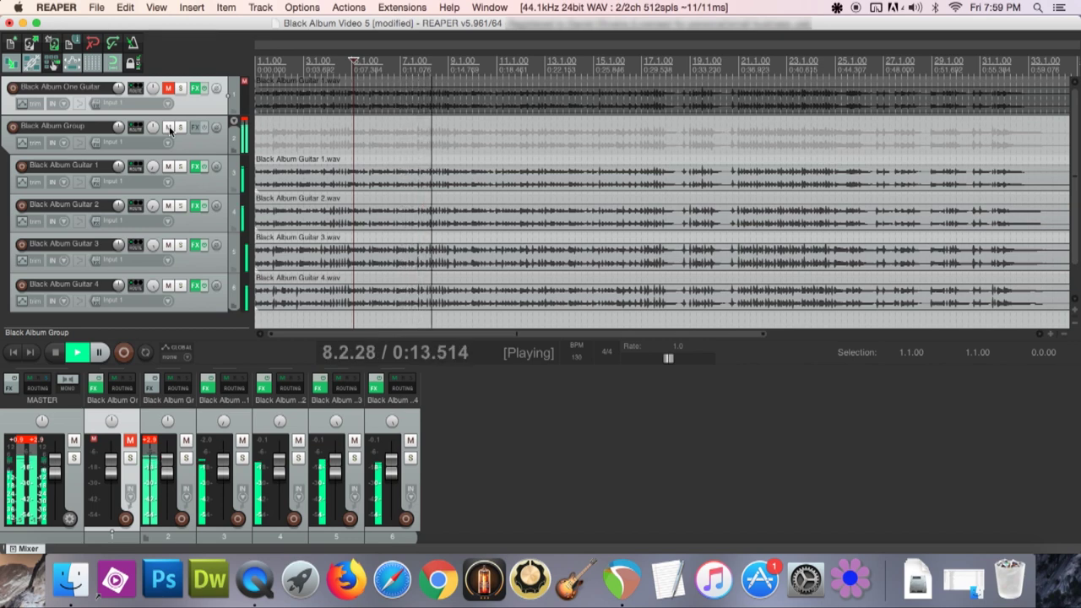
key("ctrl+space")
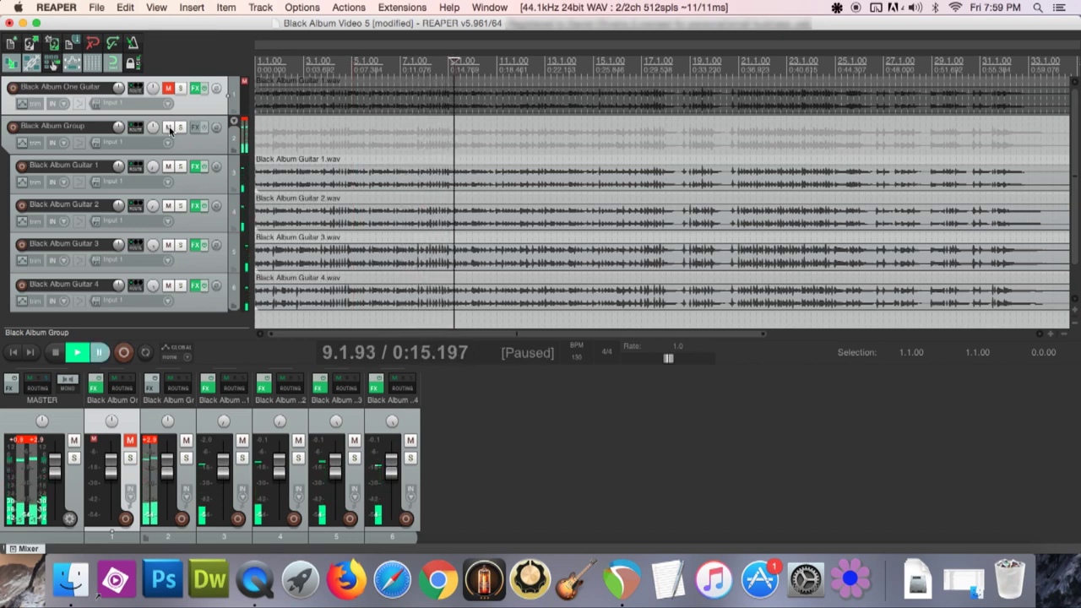
Compare again: hear the single guitar, then mute it, unmute the group, and resume.
left_click(169, 127)
left_click(169, 88)
key("ctrl+space")
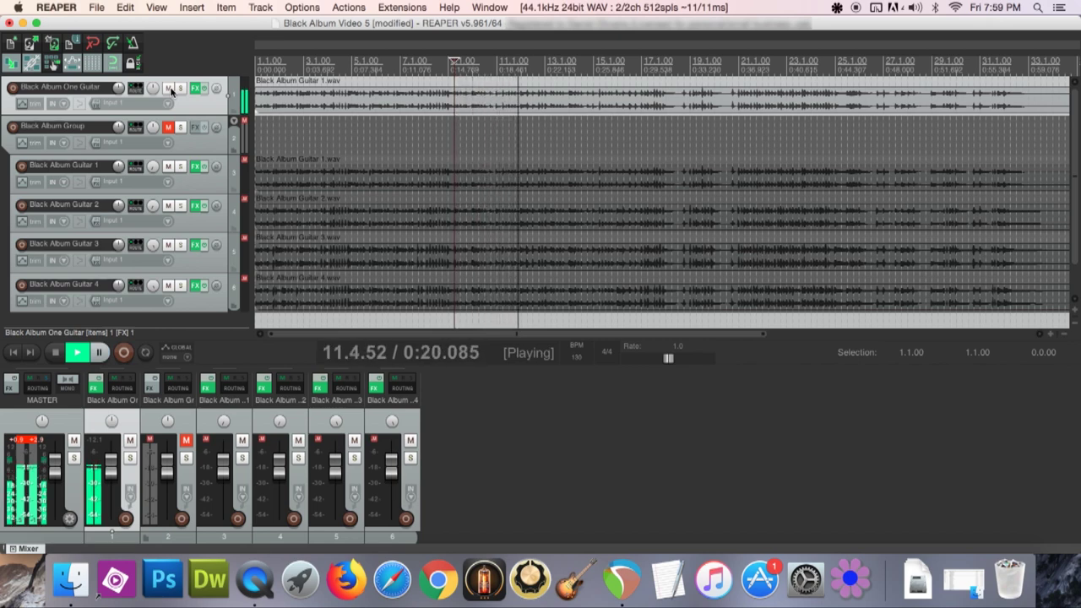
key("ctrl+space")
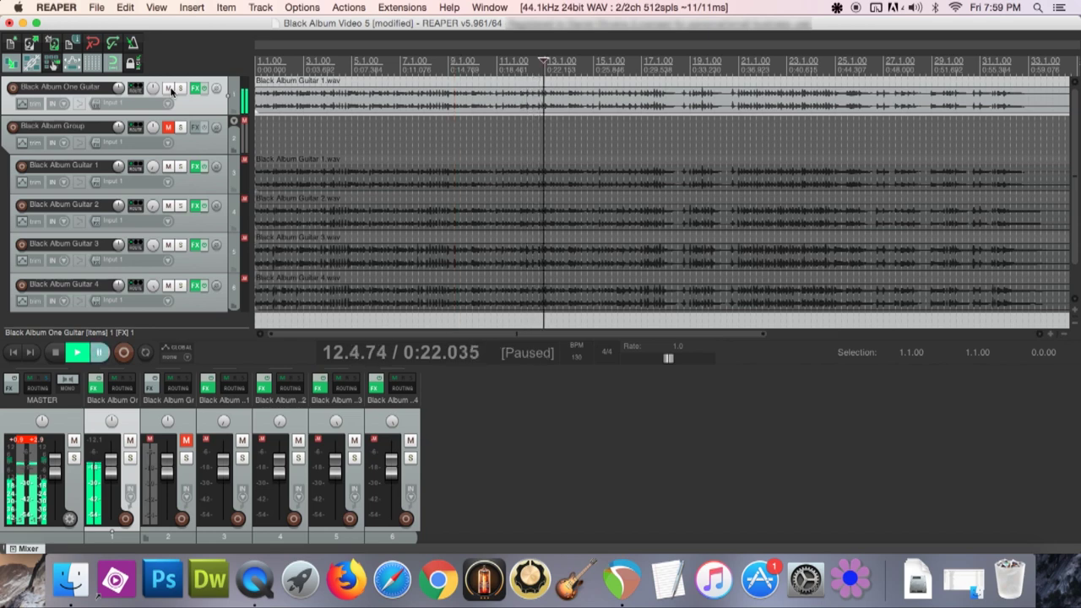
left_click(169, 89)
left_click(169, 127)
key("ctrl+space")
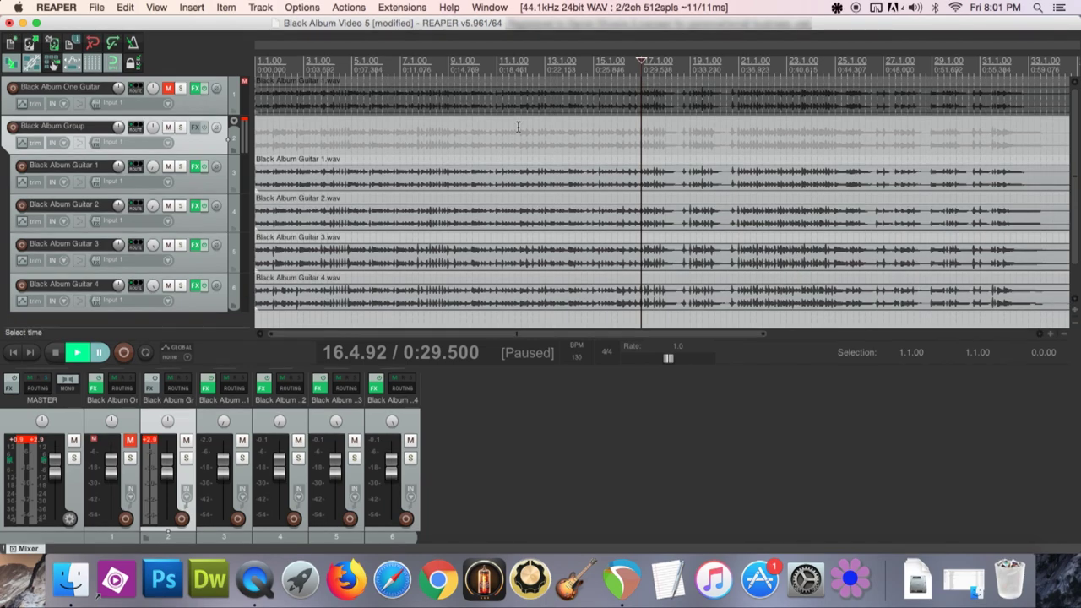
Zoom into the arrange view and play the layered guitars from partway into track 1.
scroll(537, 152, "up", 5)
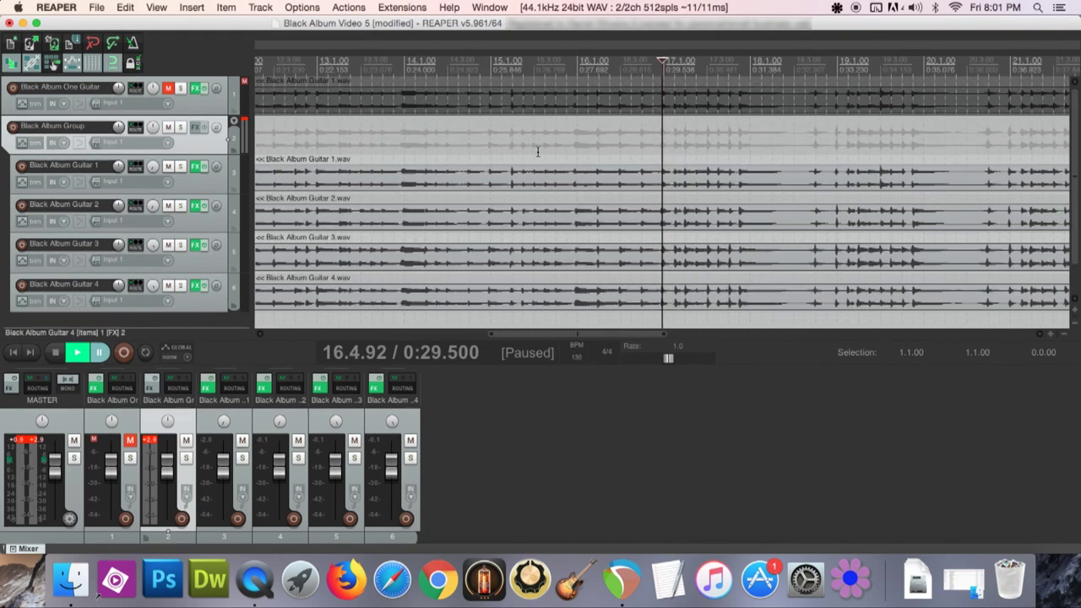
scroll(538, 152, "up", 3)
scroll(538, 152, "up", 2)
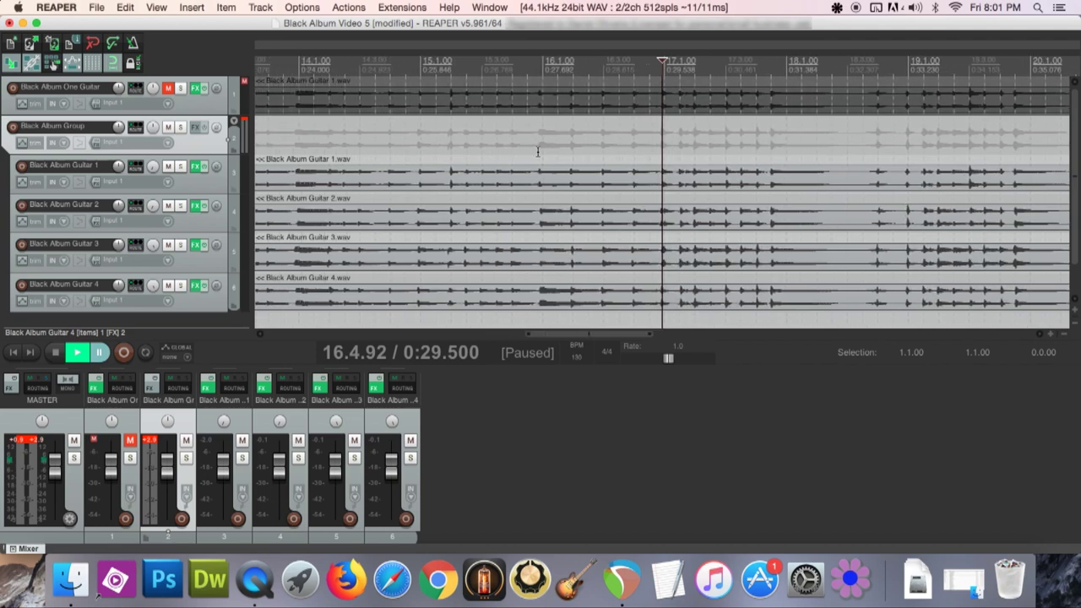
left_click_drag(599, 335, 647, 344)
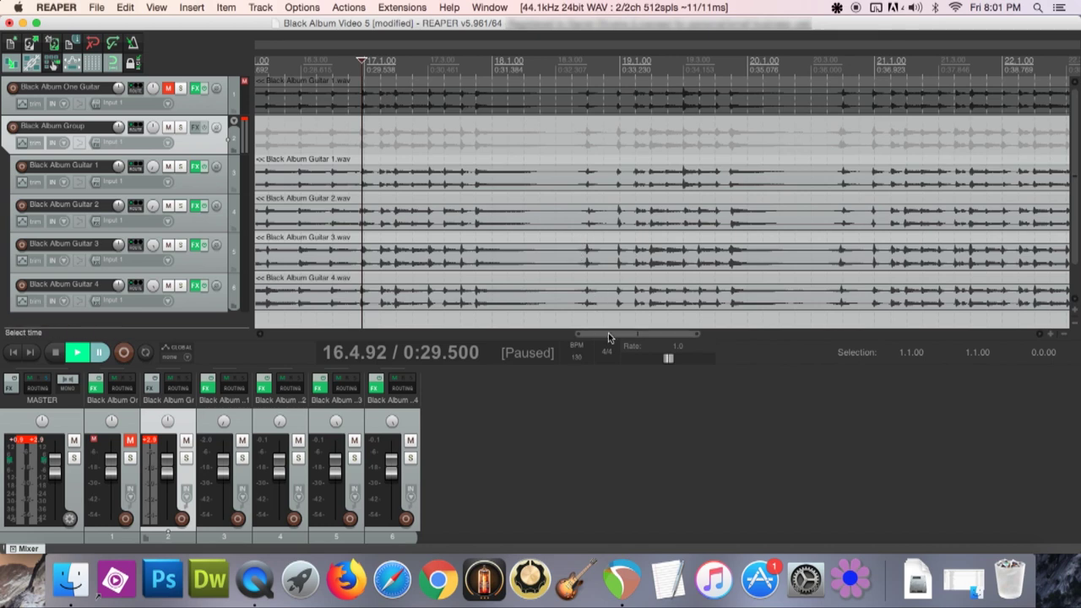
left_click_drag(612, 340, 649, 340)
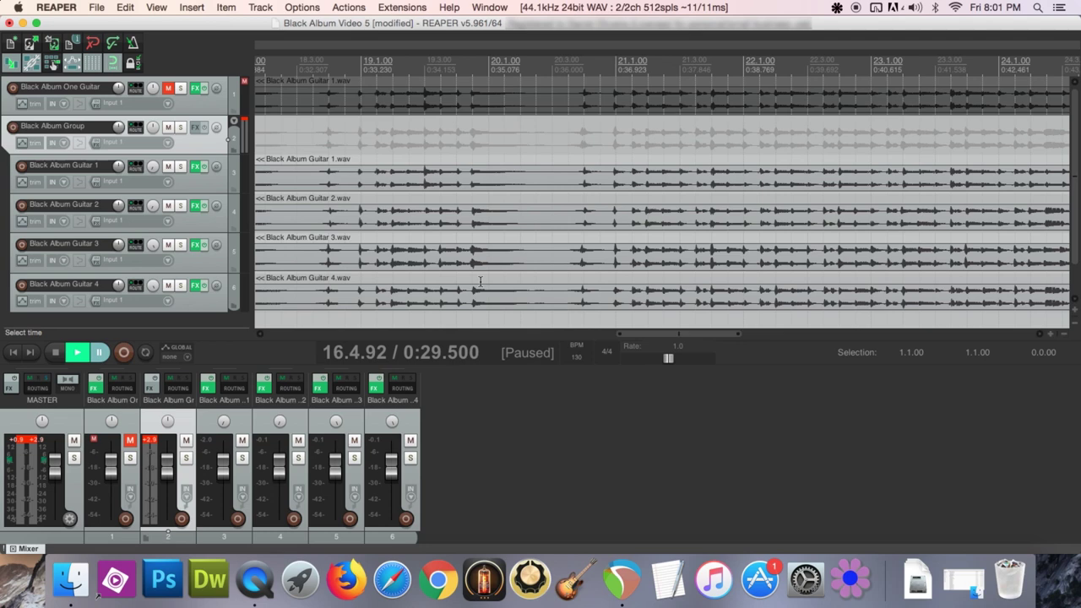
left_click(296, 91)
key("space")
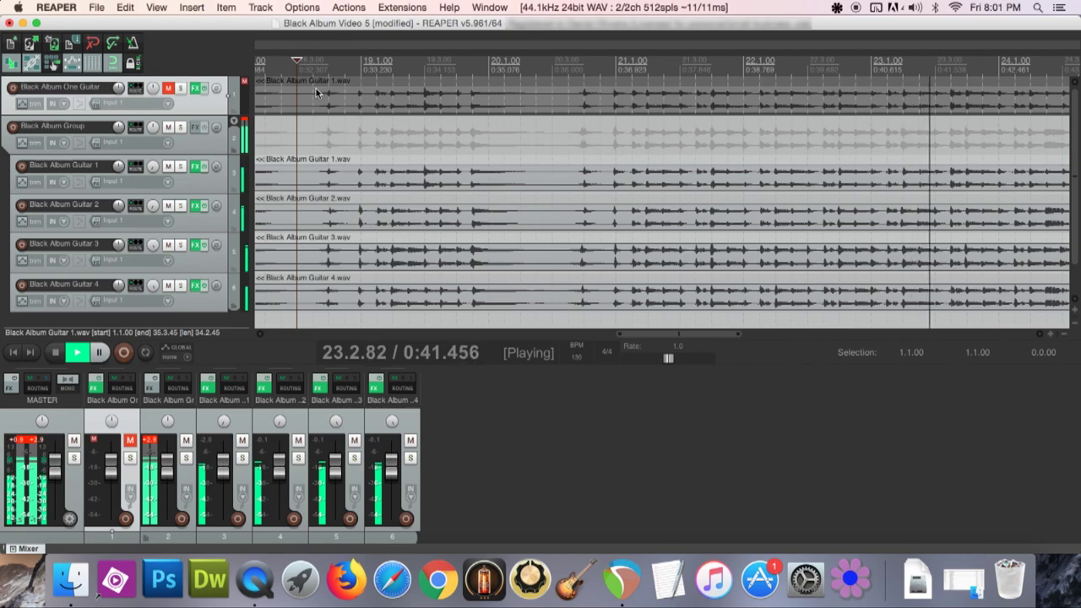
Stop playback, return to the project start, zoom back out, and switch over to BIAS FX.
key("ctrl+space")
key("Home")
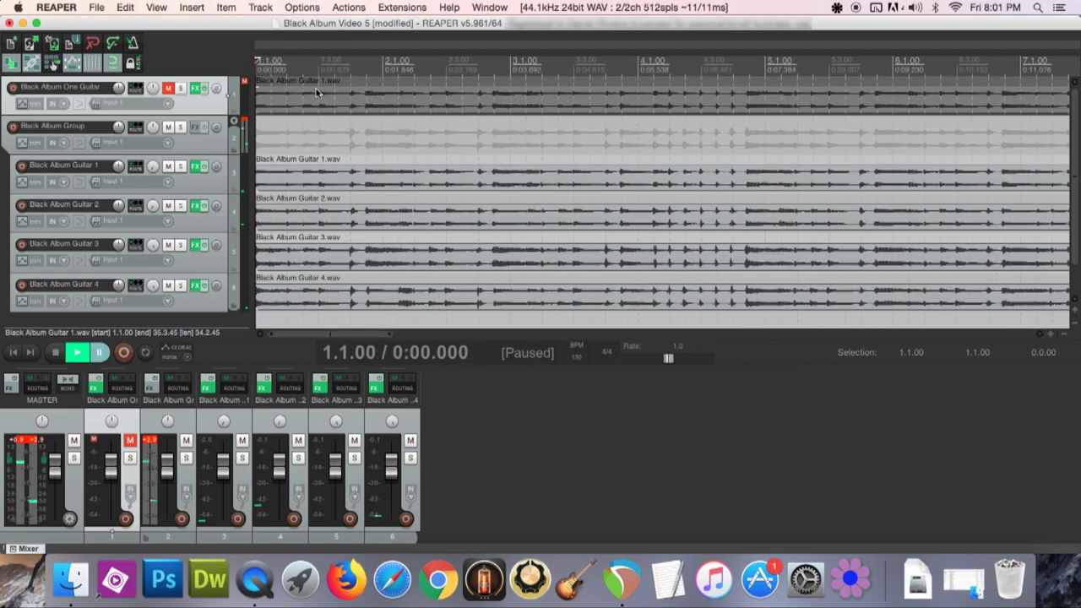
scroll(317, 92, "down", 8)
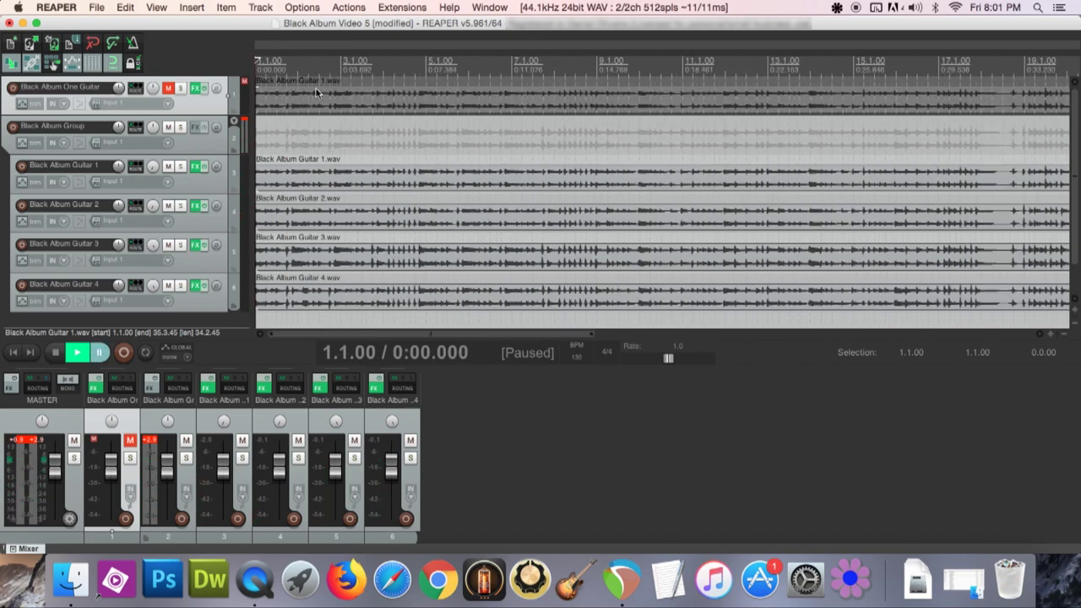
scroll(317, 93, "down", 3)
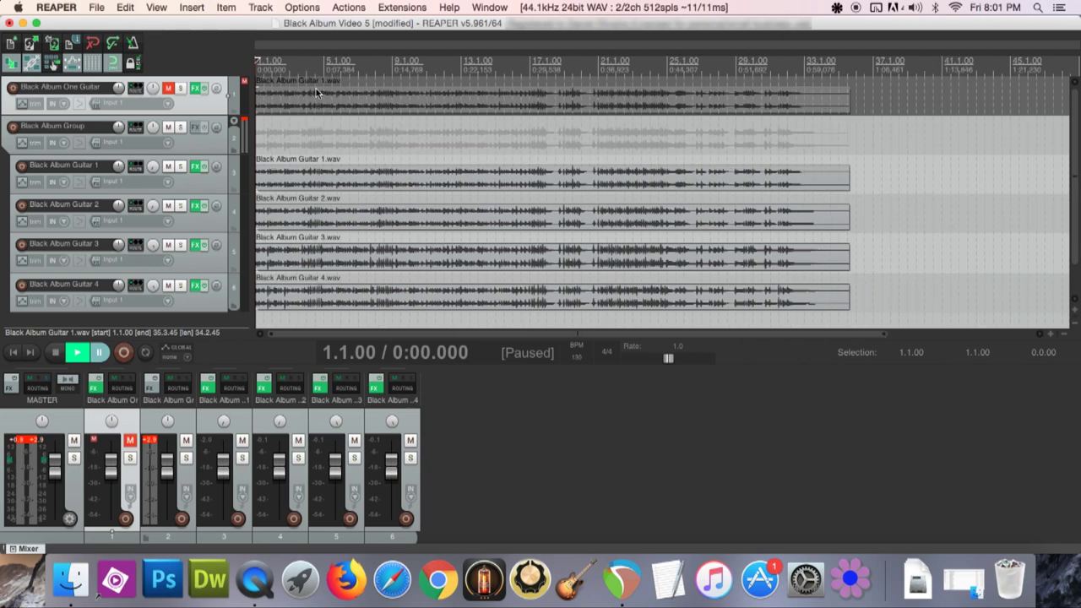
left_click(856, 9)
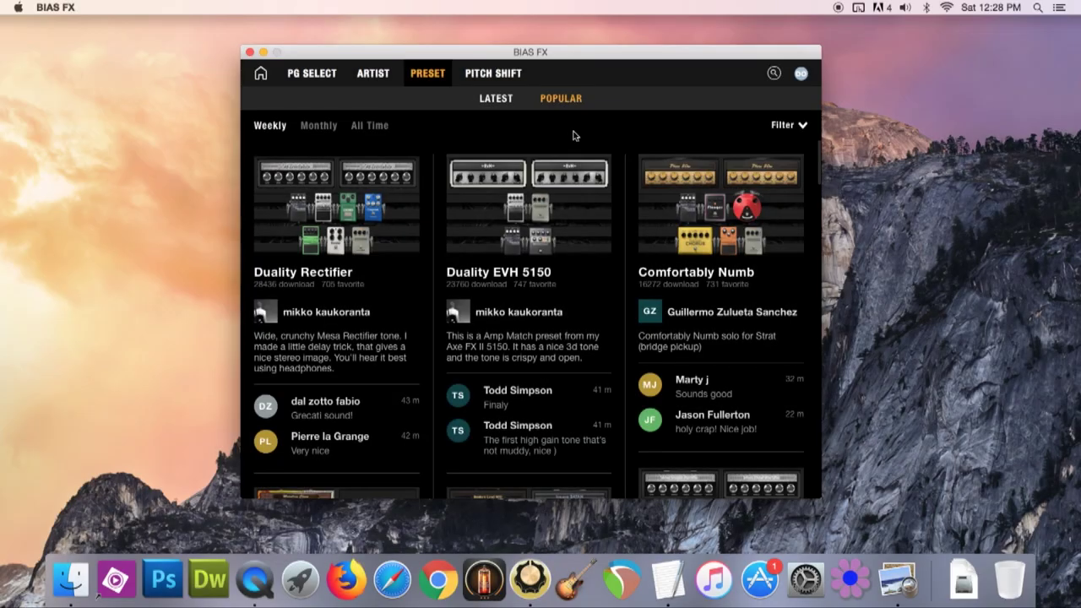
Search BIAS FX presets for 'dmo black album'.
left_click(774, 73)
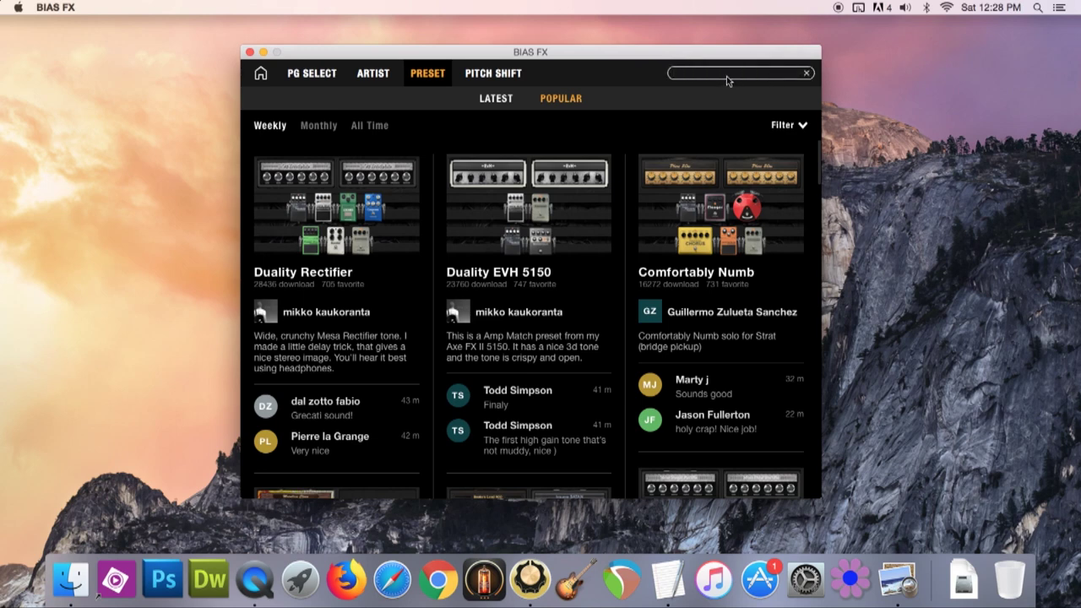
type("dmo black album")
key("Return")
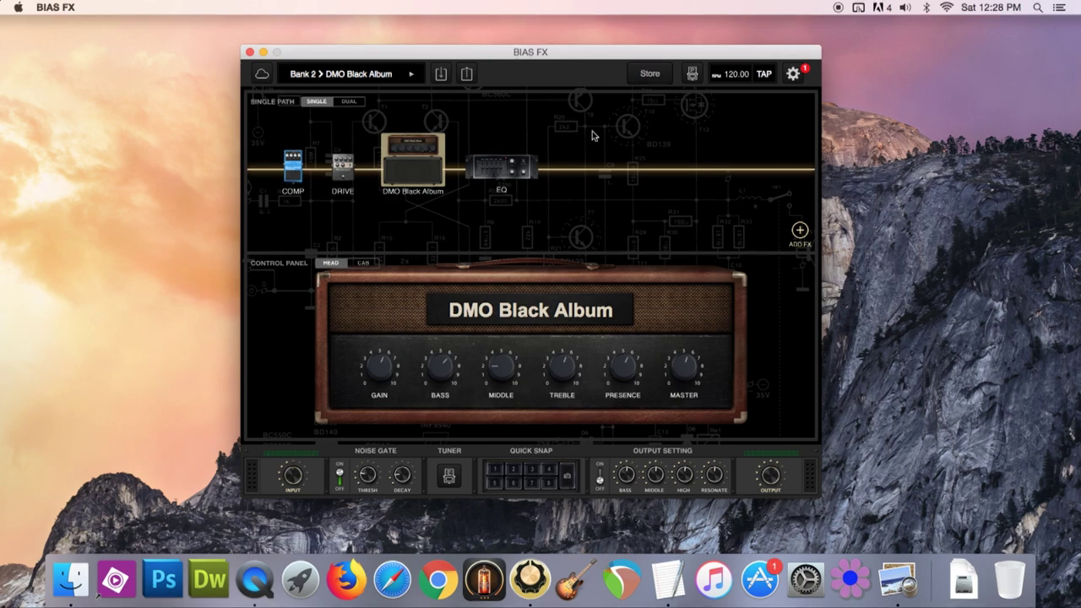
Bypass the EQ unit and bring up the DMO Black Album amp's controls.
left_click(495, 173)
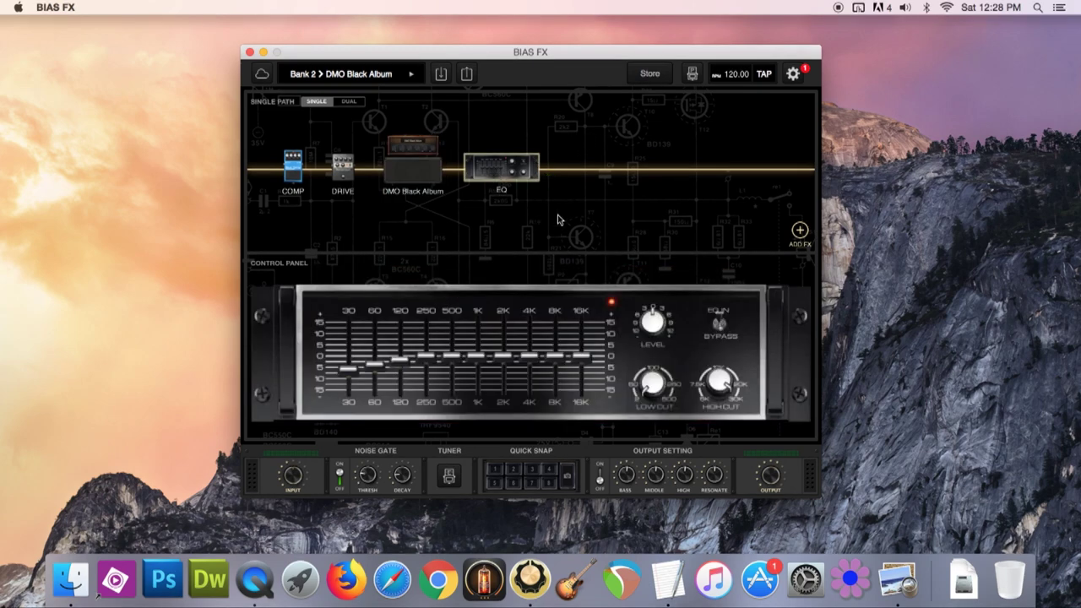
left_click(550, 180)
mouse_move(429, 181)
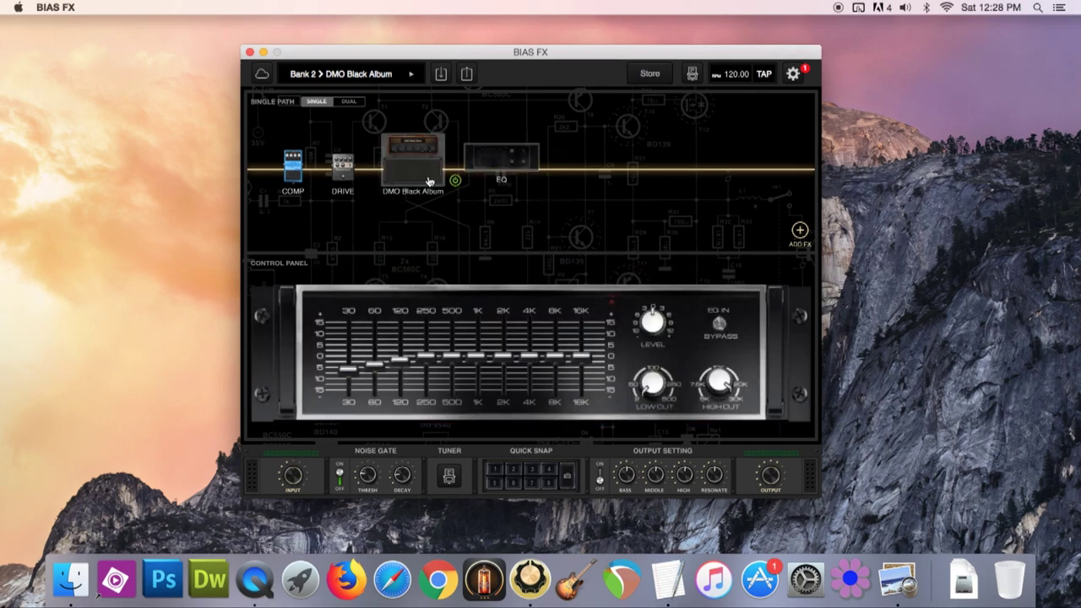
left_click(429, 181)
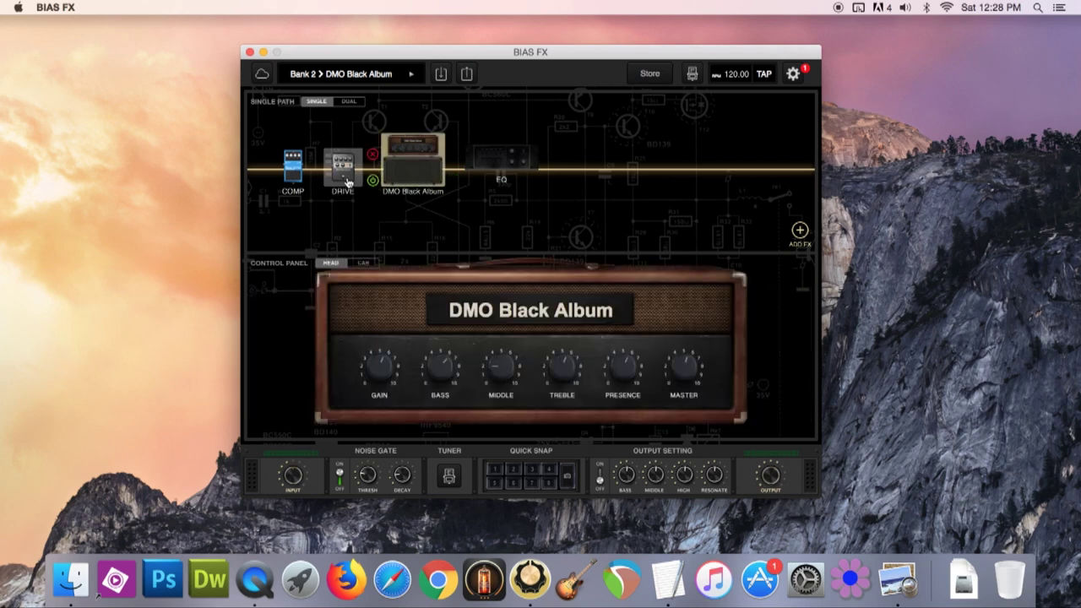
Set the DRIVE pedal's Bass to 6.0, Vol to 2.5 and Gain to 3.0.
left_click(346, 182)
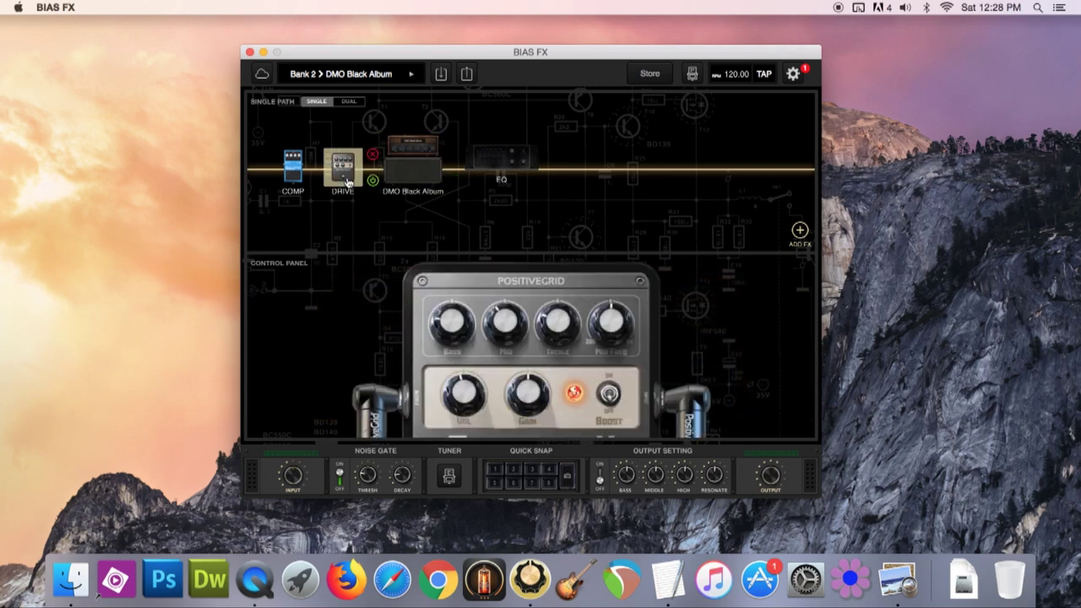
mouse_move(450, 328)
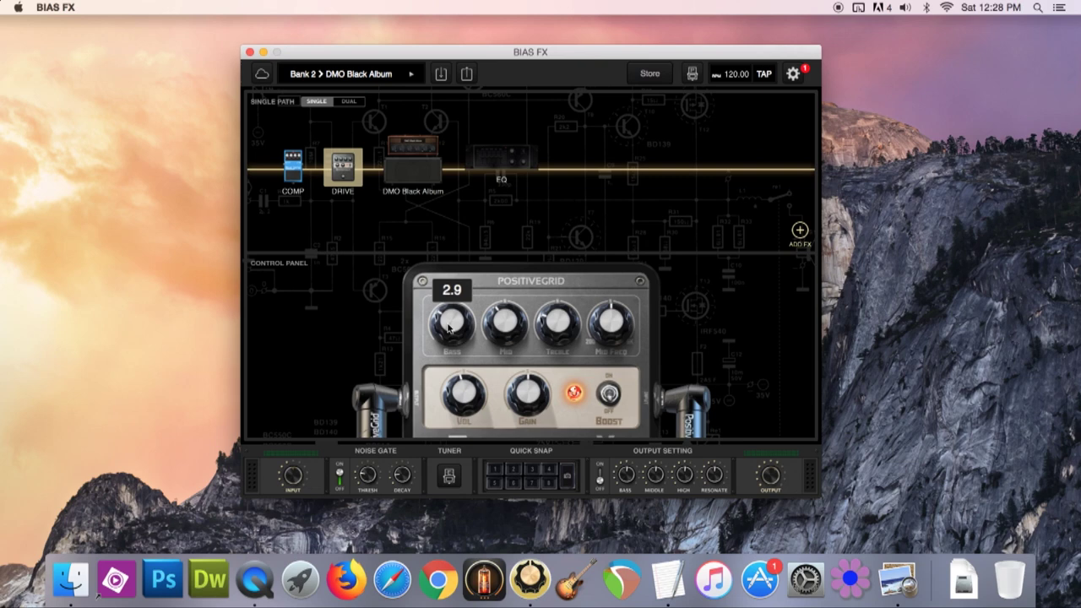
scroll(450, 328, "down", 1)
scroll(449, 328, "up", 6)
scroll(449, 328, "up", 1)
scroll(450, 328, "up", 1)
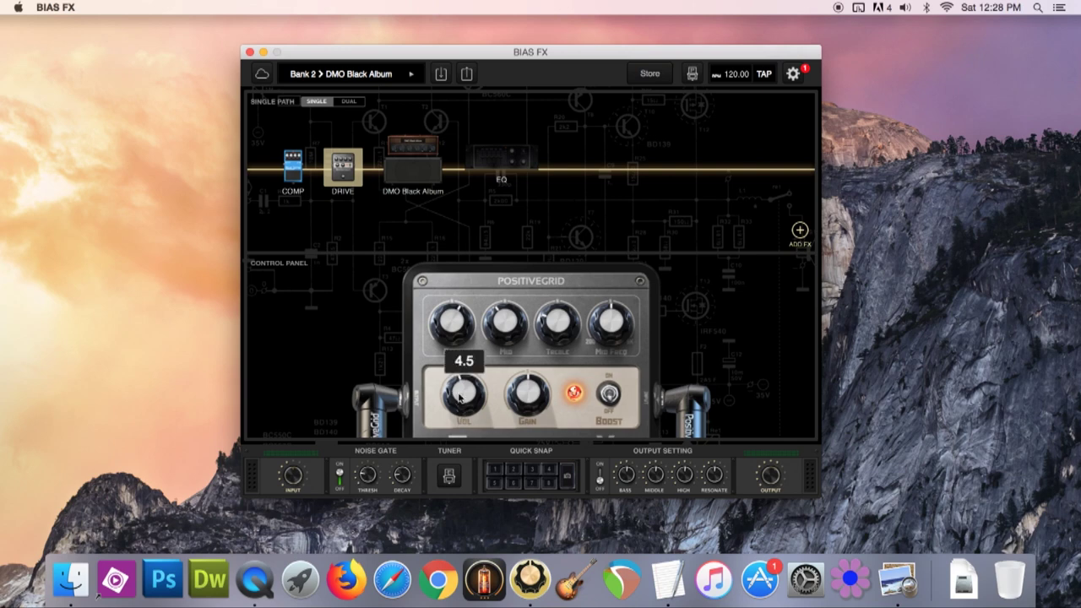
scroll(460, 397, "down", 2)
scroll(460, 397, "down", 3)
scroll(461, 397, "down", 1)
scroll(524, 396, "down", 4)
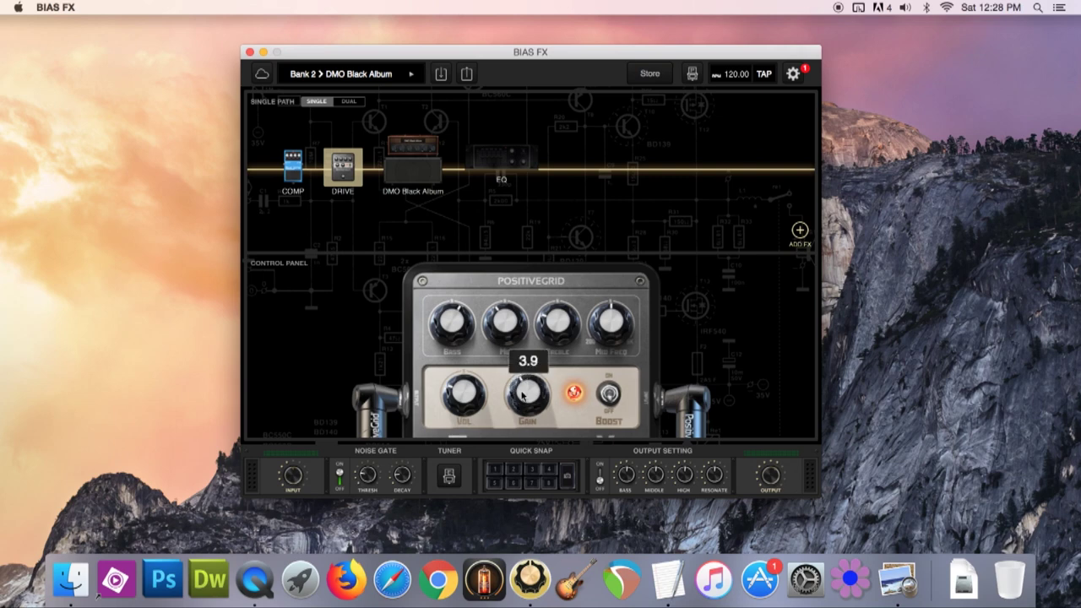
scroll(524, 395, "down", 4)
scroll(523, 396, "down", 1)
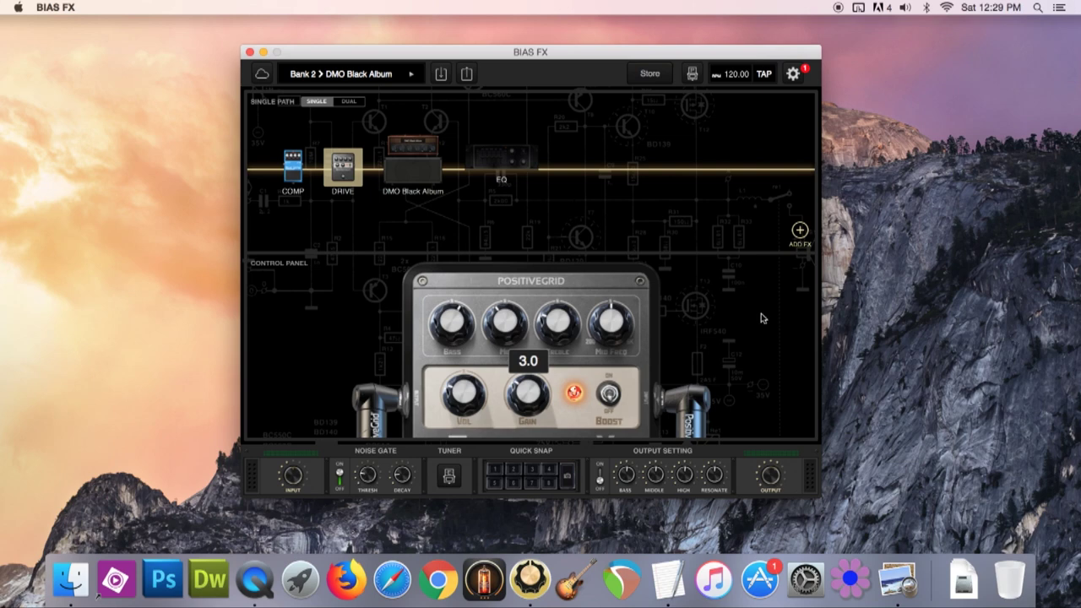